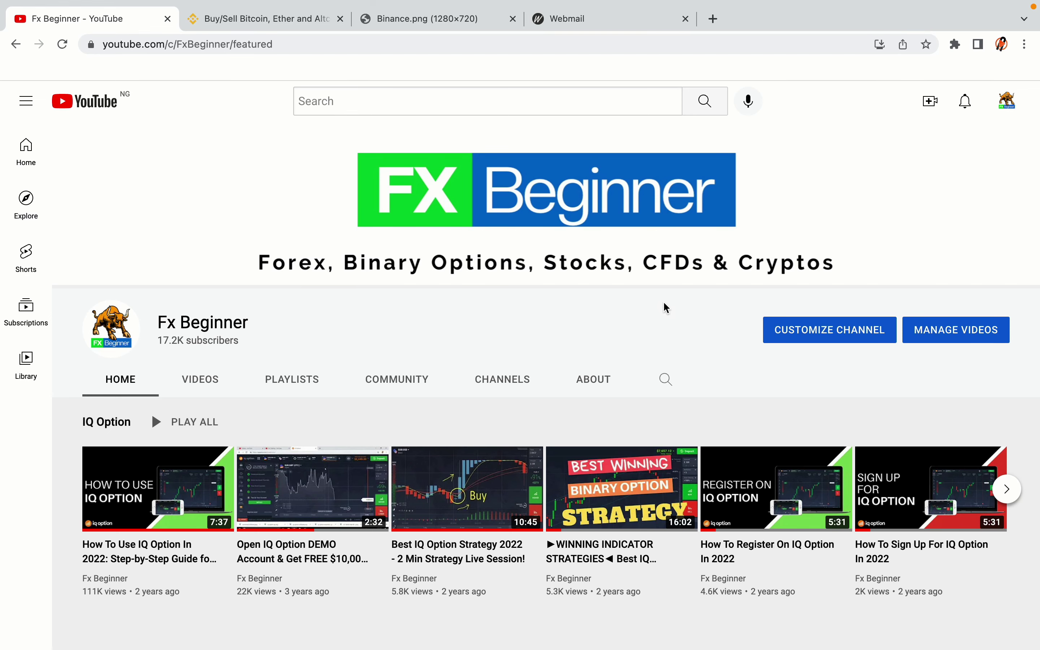
# Step: Switch from the YouTube channel page to the Binance 'Buy/Sell Bitcoin' homepage tab
pyautogui.click(259, 18)
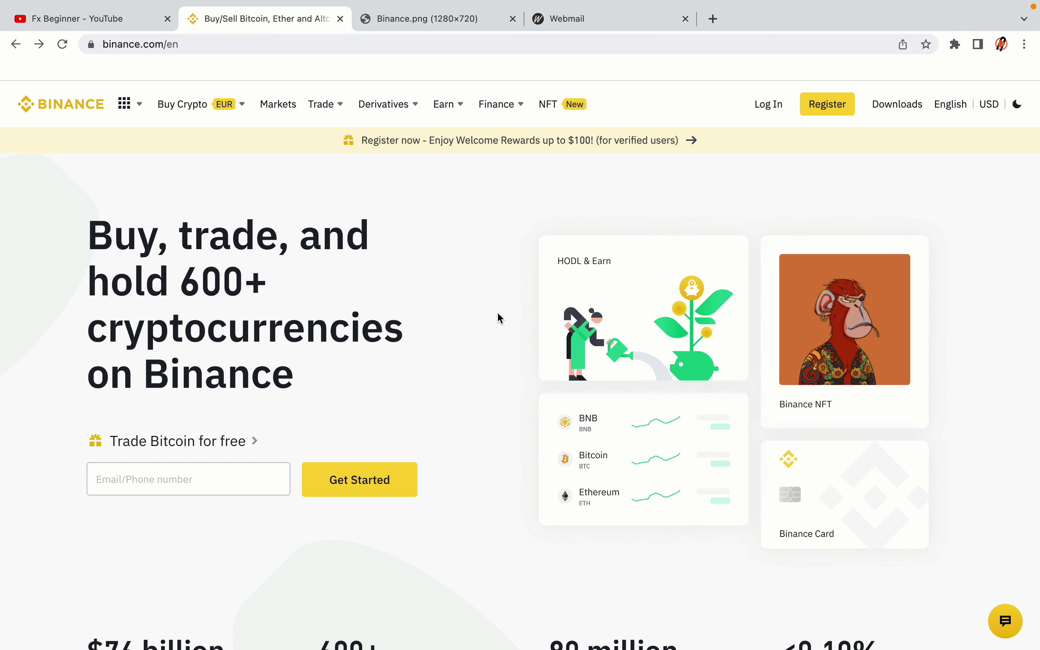
pyautogui.scroll(-5, 505, 361)
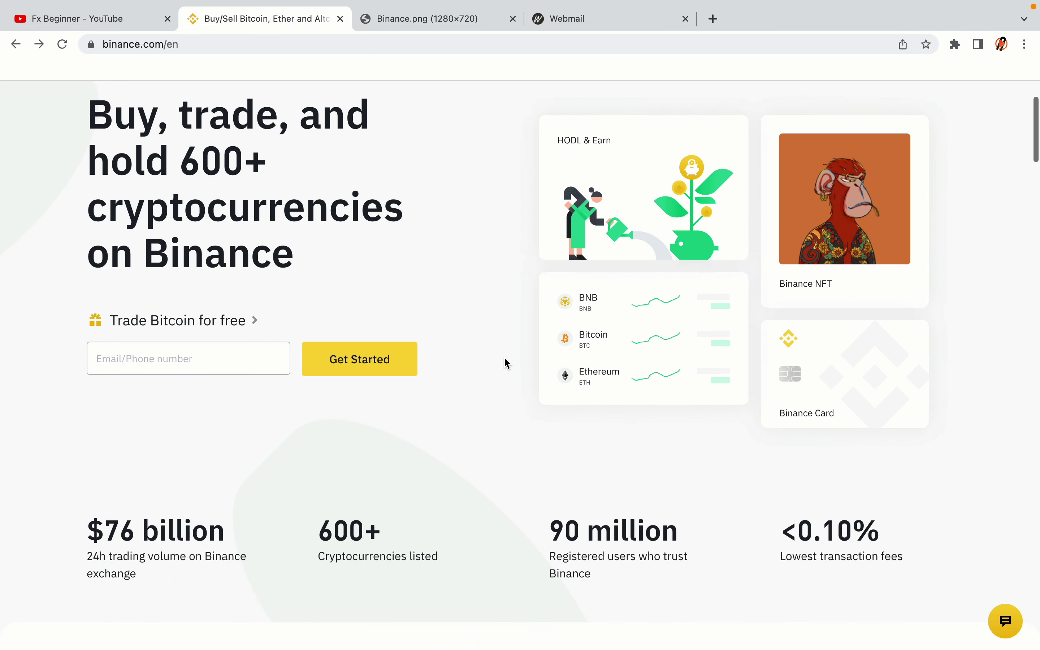
pyautogui.scroll(-1, 506, 363)
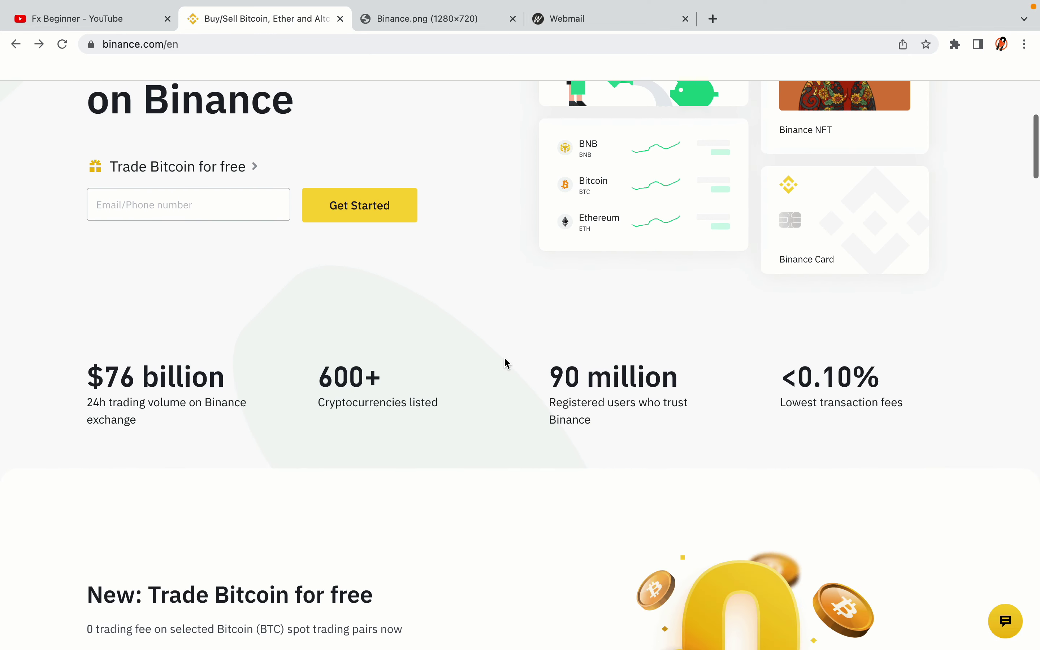
pyautogui.scroll(-7, 506, 363)
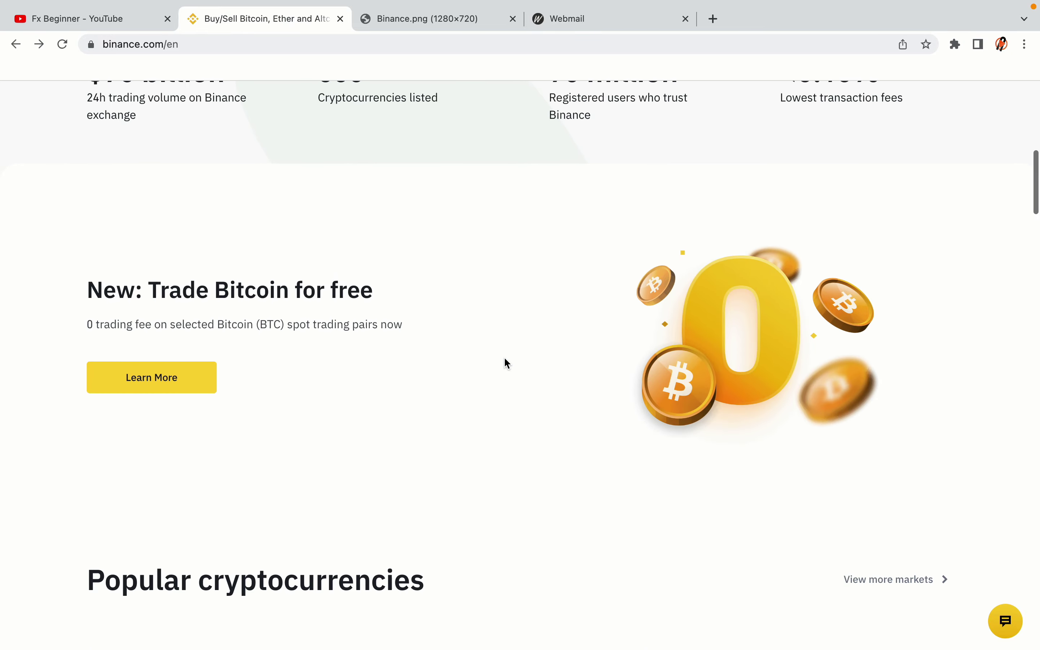
pyautogui.scroll(4, 504, 359)
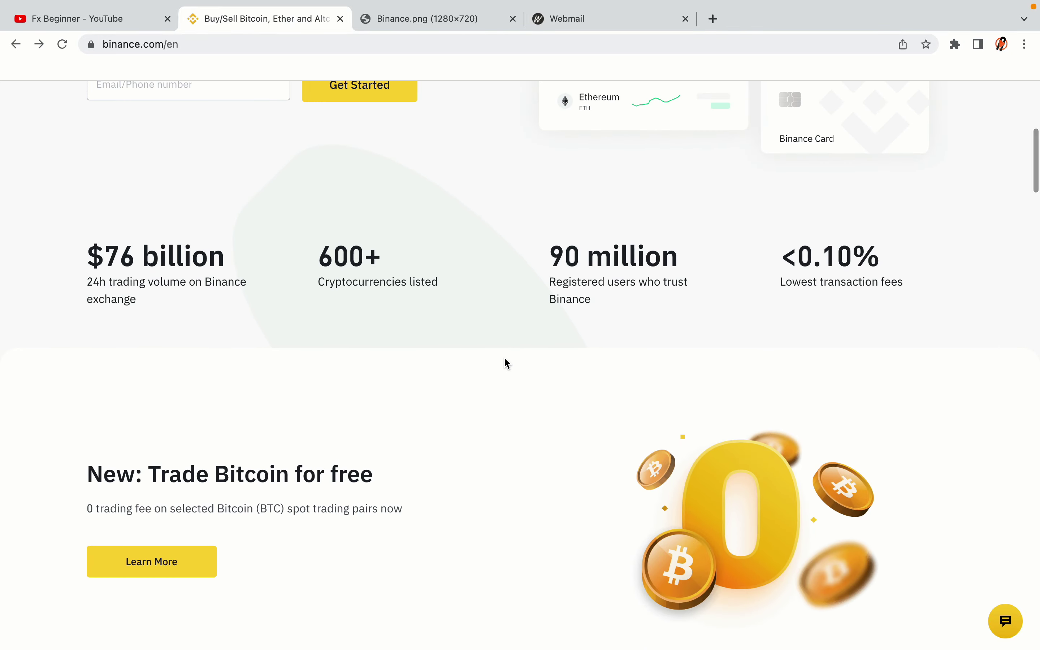
pyautogui.scroll(-13, 504, 360)
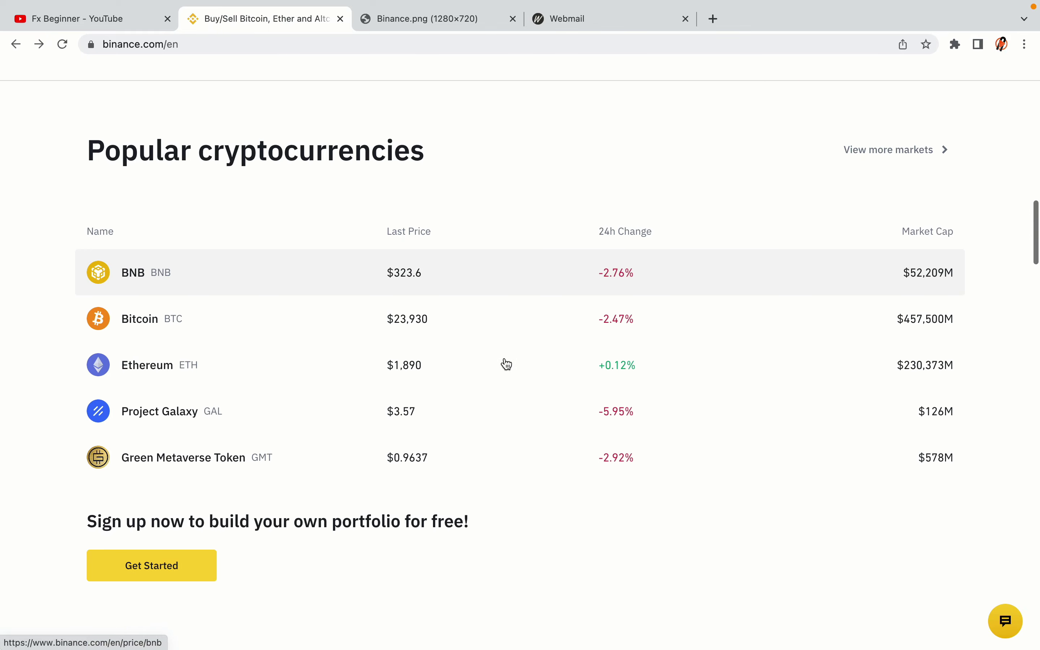
pyautogui.scroll(-4, 506, 365)
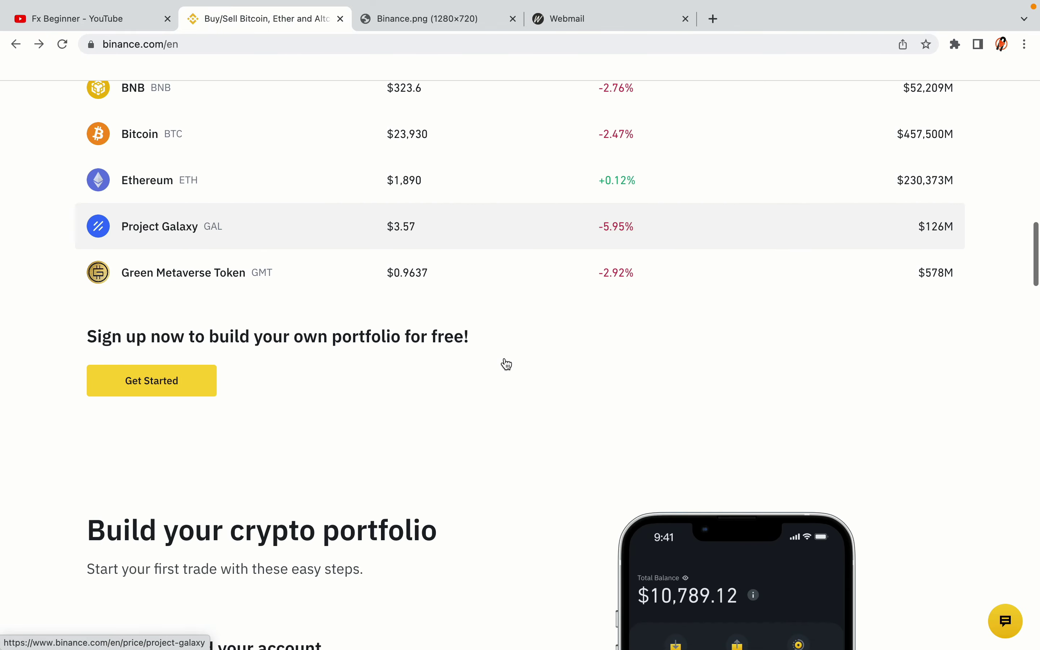
pyautogui.scroll(-9, 506, 363)
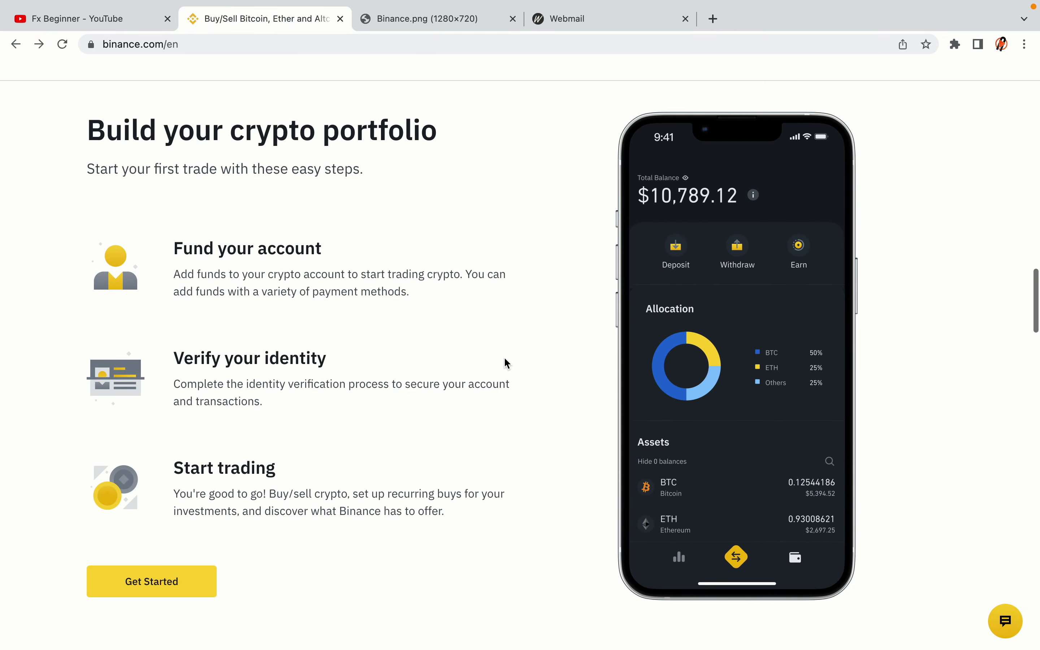
pyautogui.scroll(-12, 506, 364)
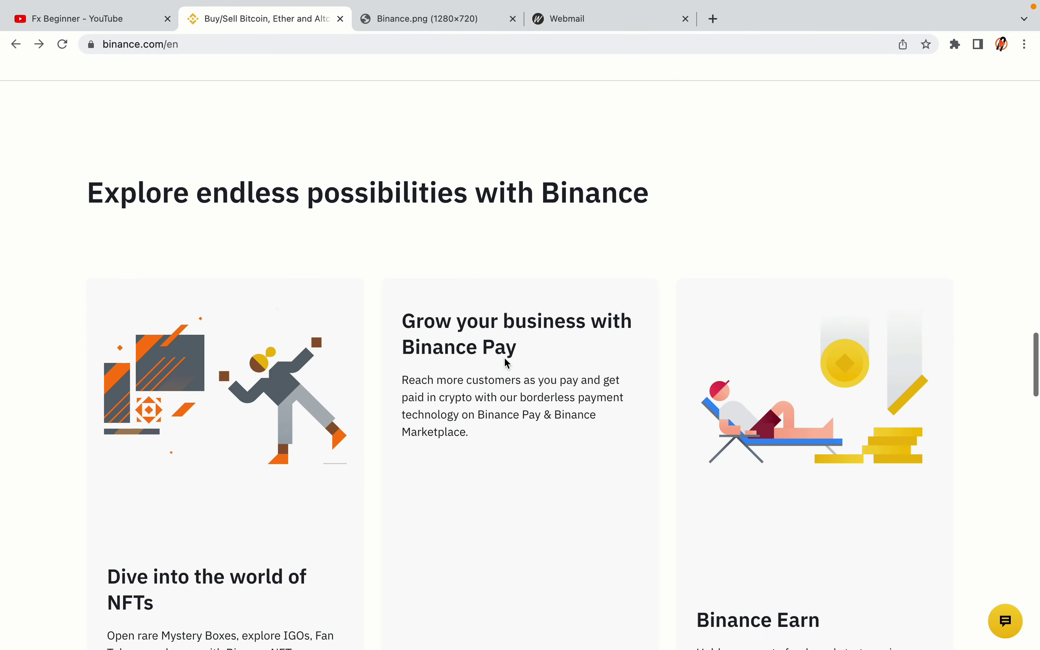
pyautogui.scroll(-12, 504, 359)
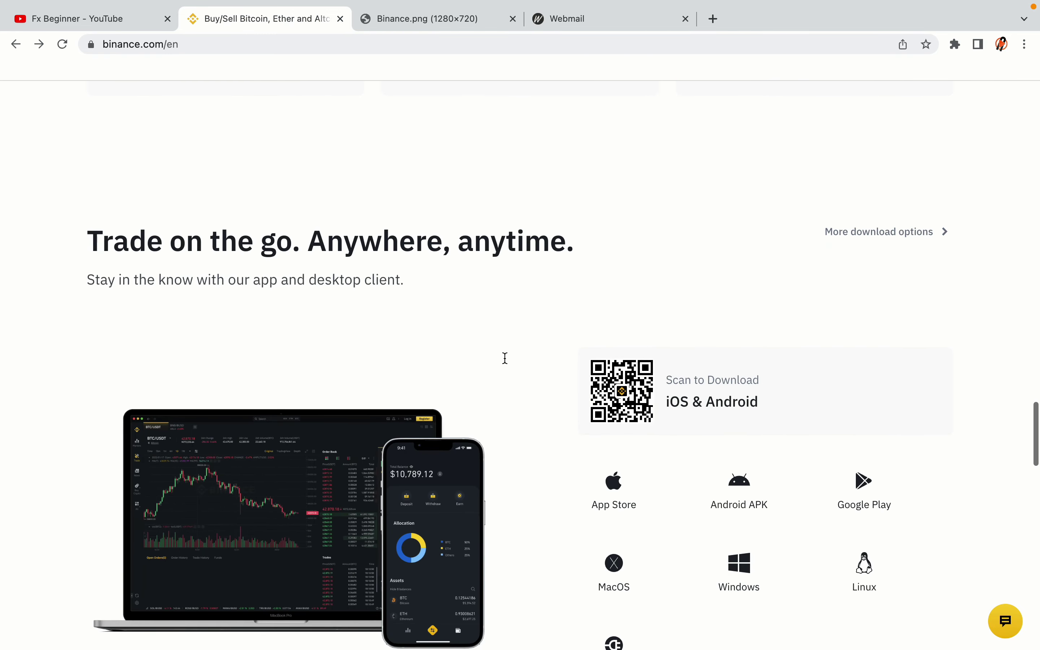
pyautogui.scroll(-2, 504, 358)
pyautogui.scroll(-9, 504, 359)
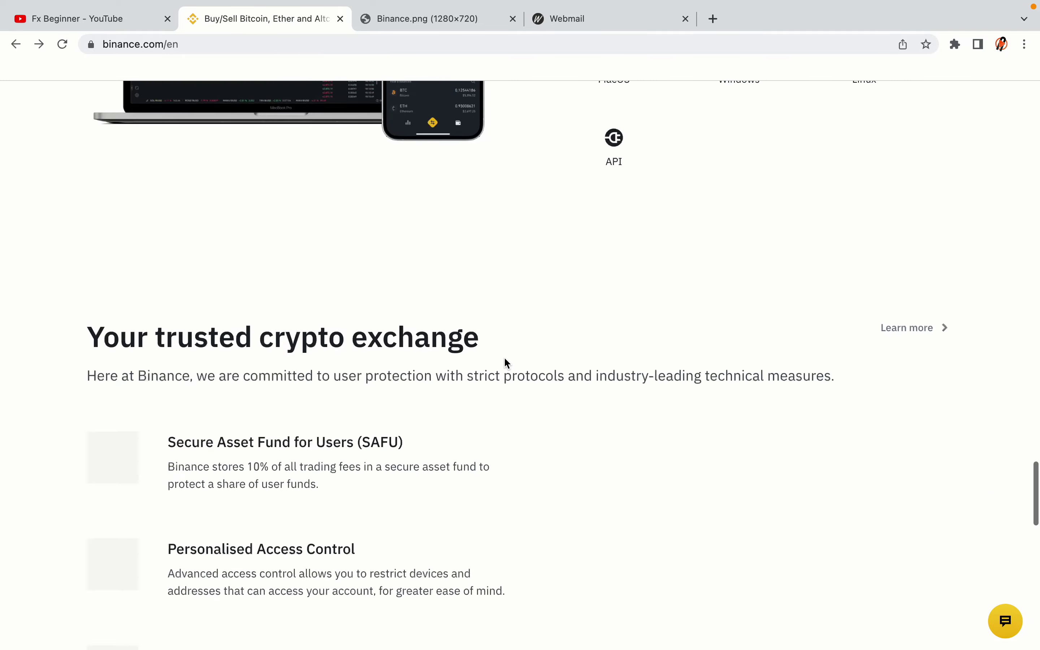
pyautogui.scroll(-6, 505, 361)
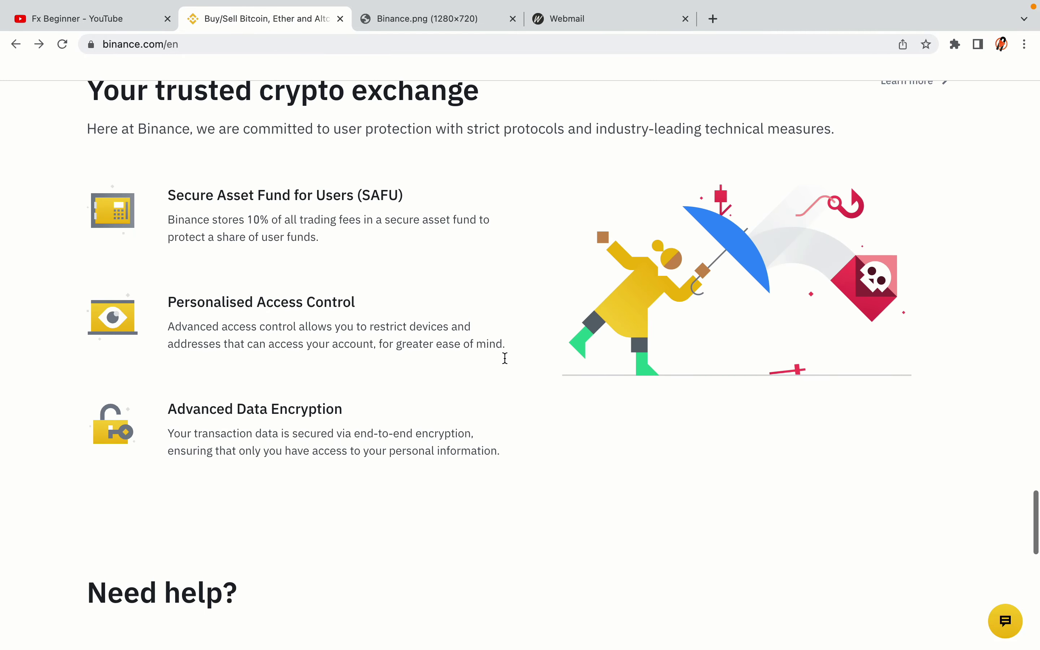
pyautogui.scroll(-10, 505, 359)
pyautogui.scroll(20, 504, 360)
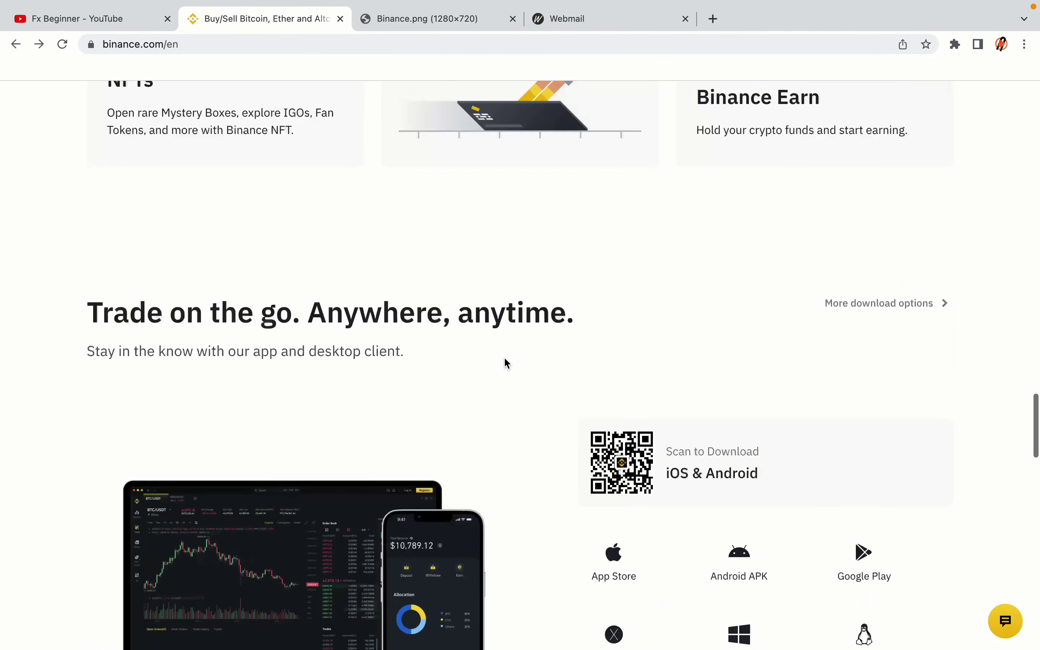
pyautogui.scroll(20, 504, 359)
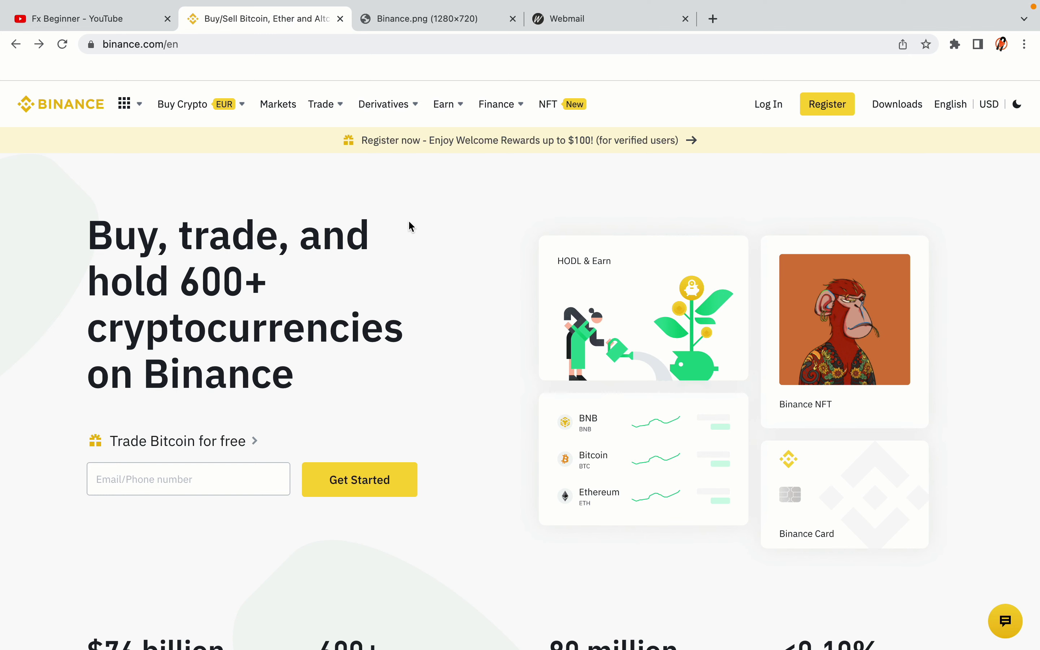
pyautogui.click(437, 19)
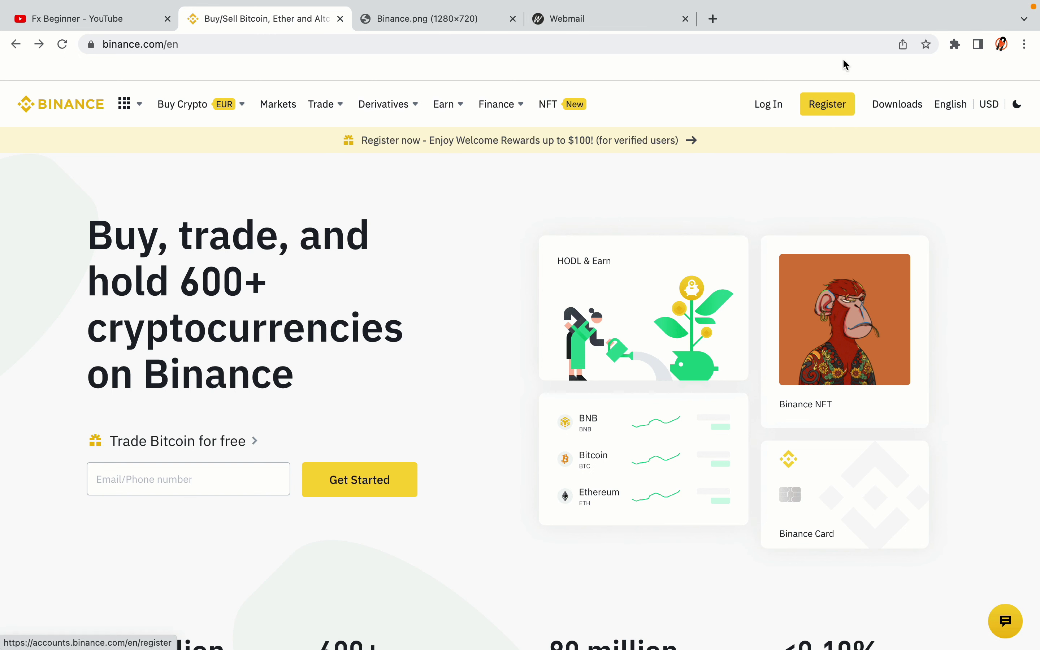
pyautogui.click(836, 112)
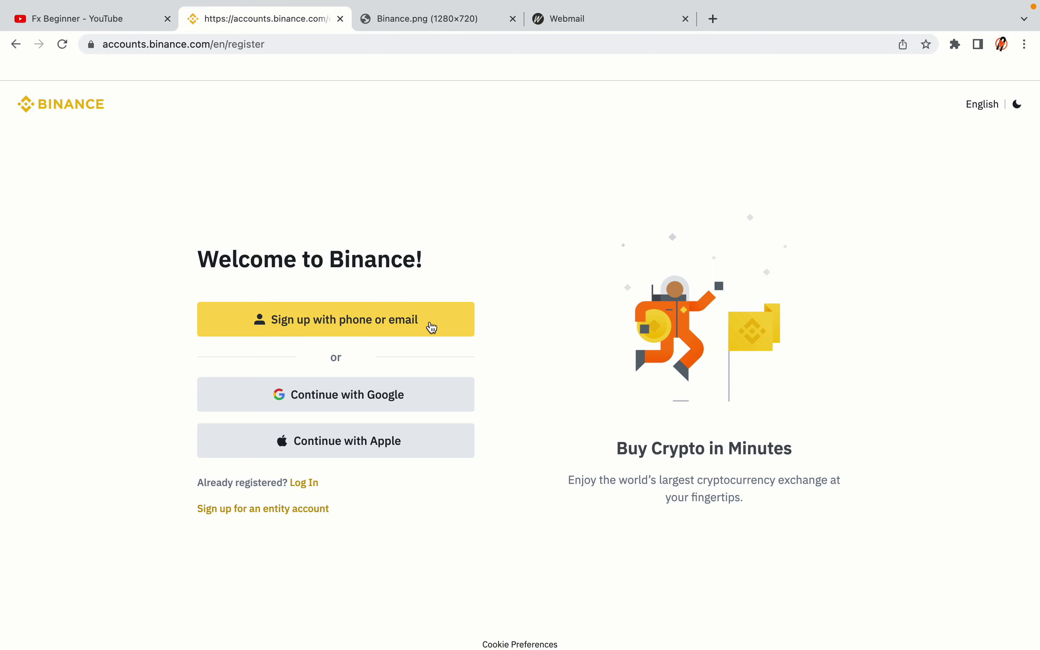
# Step: Register a personal account via phone or email sign-up with an email address and password
pyautogui.click(430, 332)
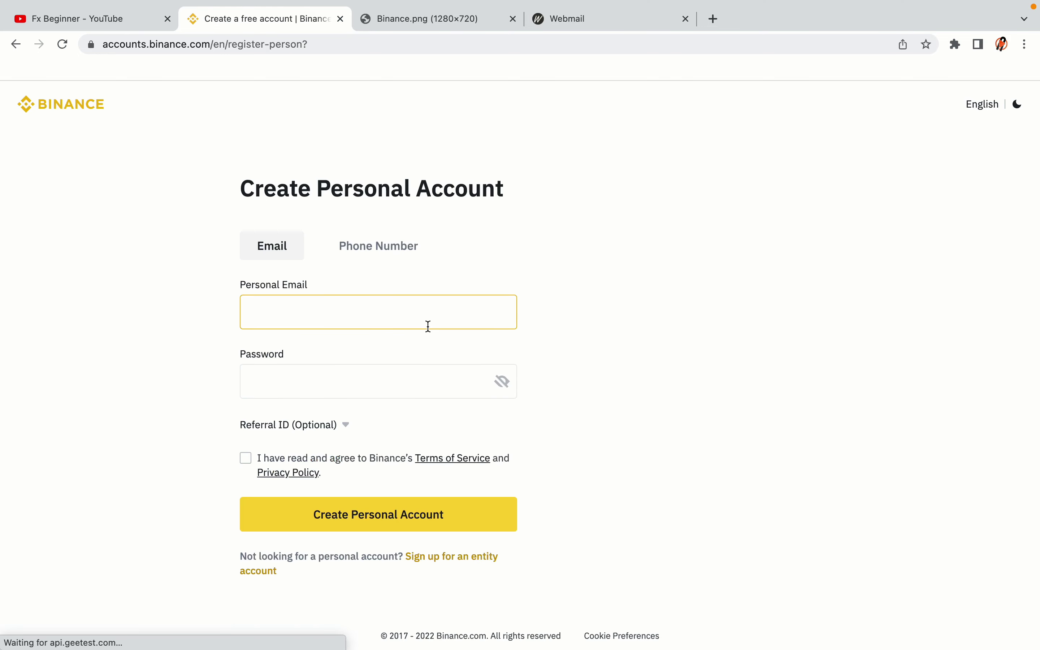
pyautogui.click(639, 366)
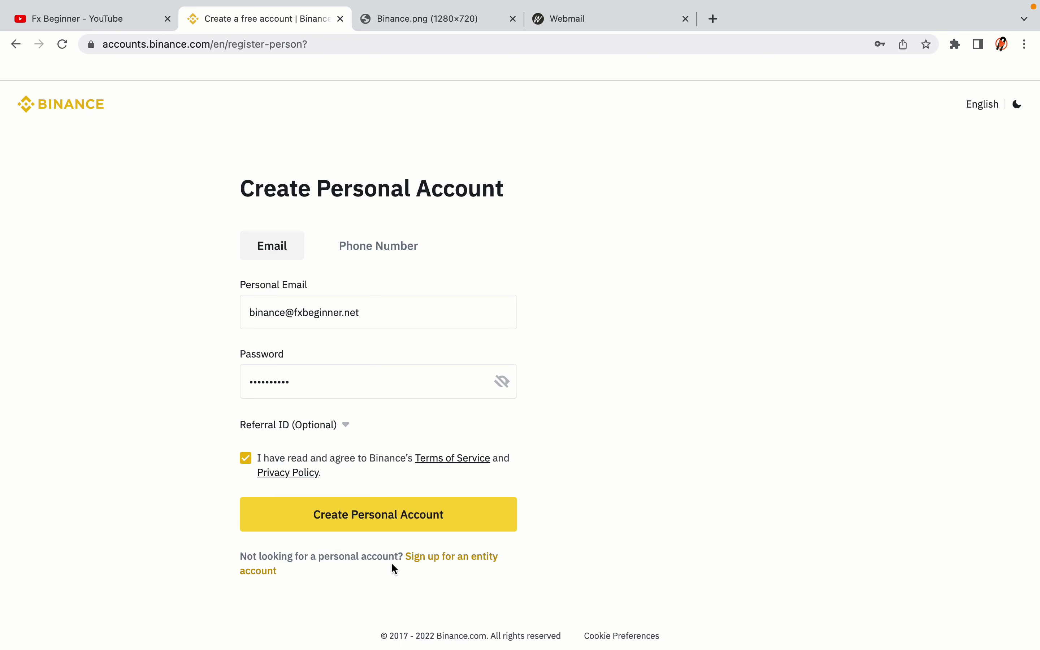
pyautogui.click(398, 522)
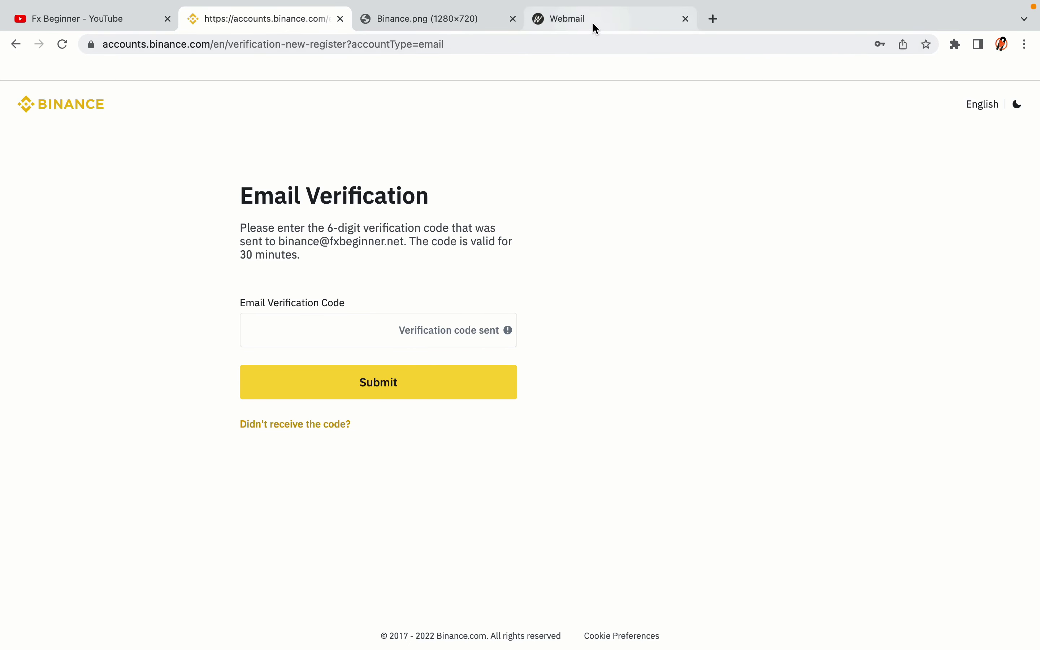
# Step: Bring the Webmail tab into view to show the inbox with Binance's confirmation message
pyautogui.moveTo(591, 26); pyautogui.dragTo(421, 21)
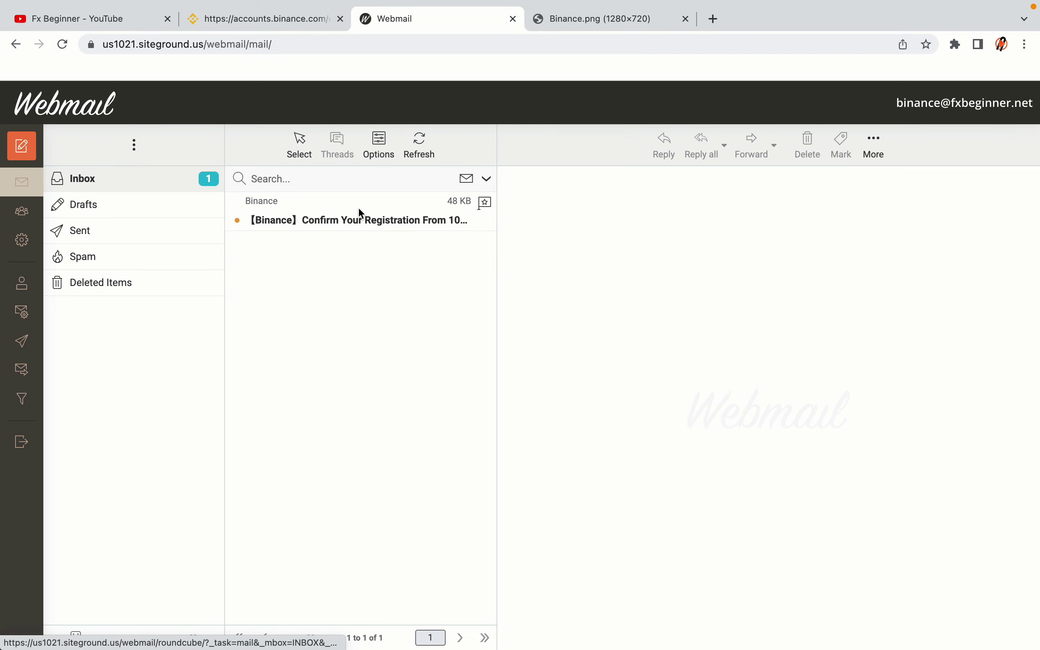
# Step: Open Binance's 'Confirm Your Registration' email and copy its six-digit activation code
pyautogui.click(362, 221)
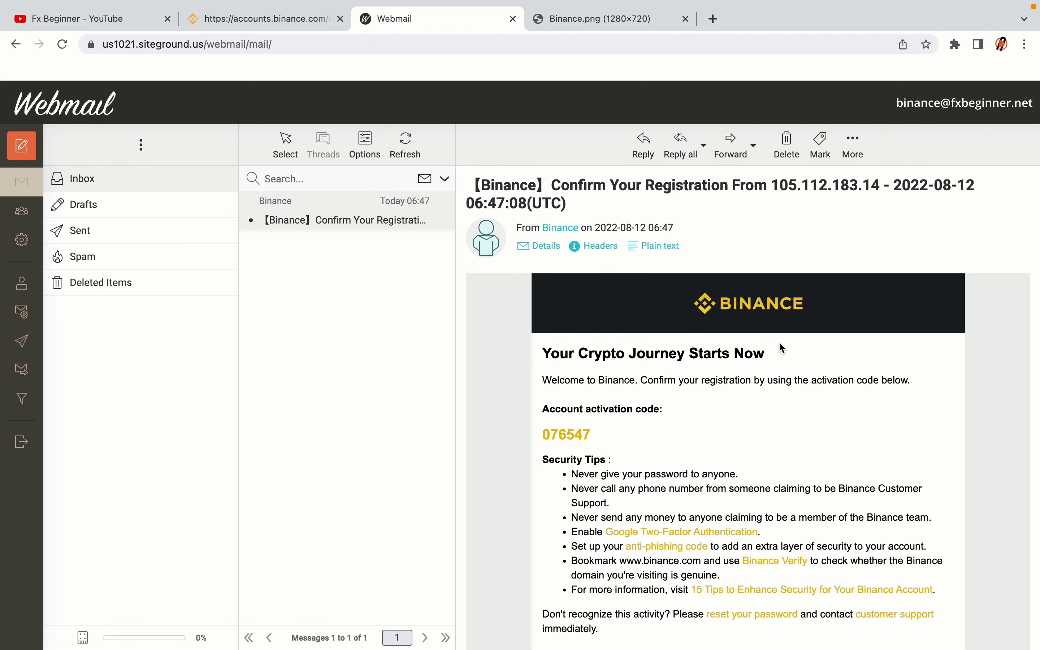
pyautogui.scroll(-3, 780, 343)
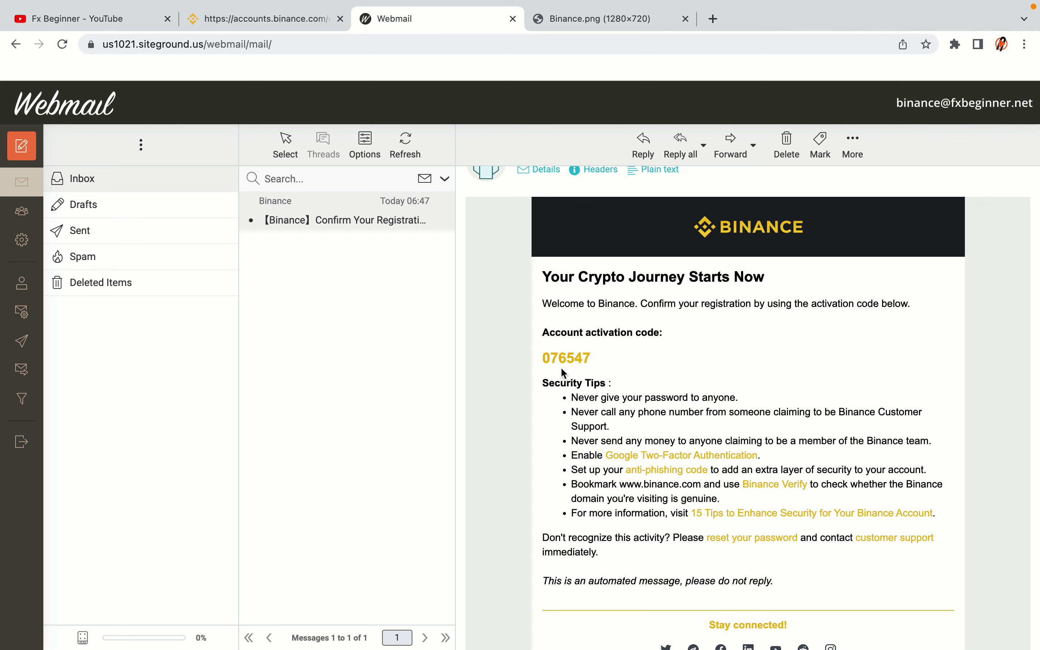
pyautogui.moveTo(542, 358); pyautogui.dragTo(584, 364)
pyautogui.click(598, 363)
pyautogui.rightClick(581, 364)
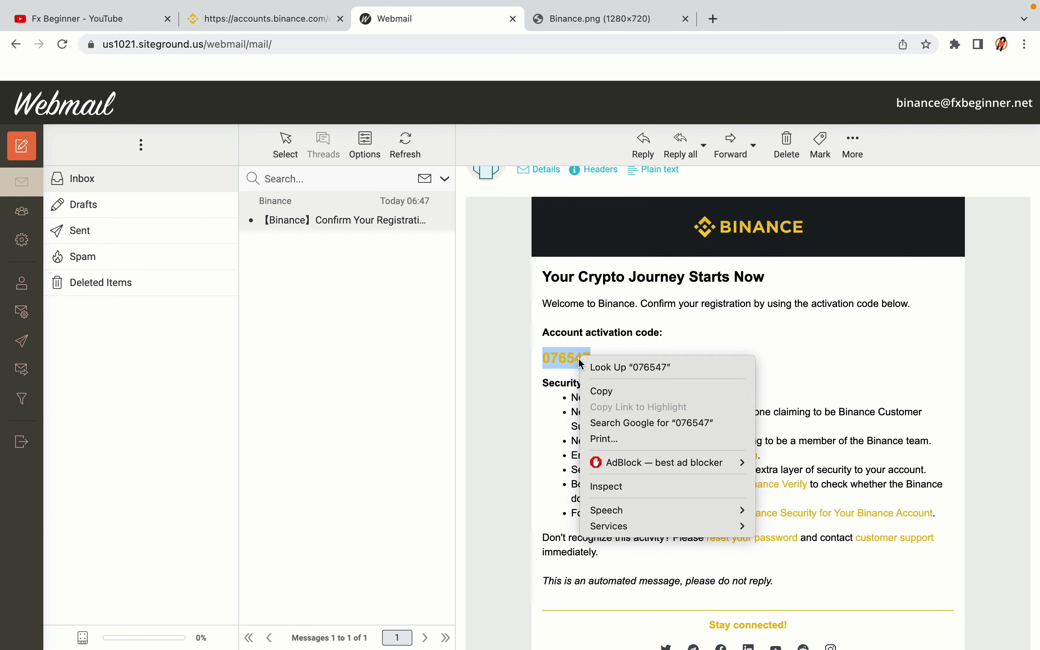
pyautogui.click(602, 390)
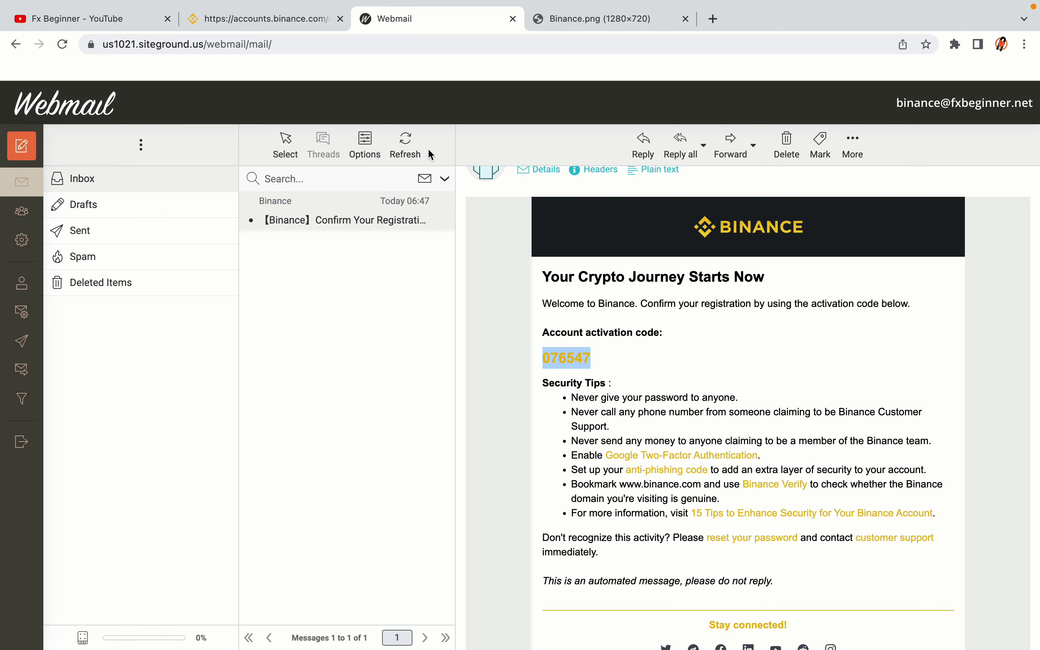
# Step: Paste the copied activation code into Binance's Email Verification Code field and submit it
pyautogui.click(269, 18)
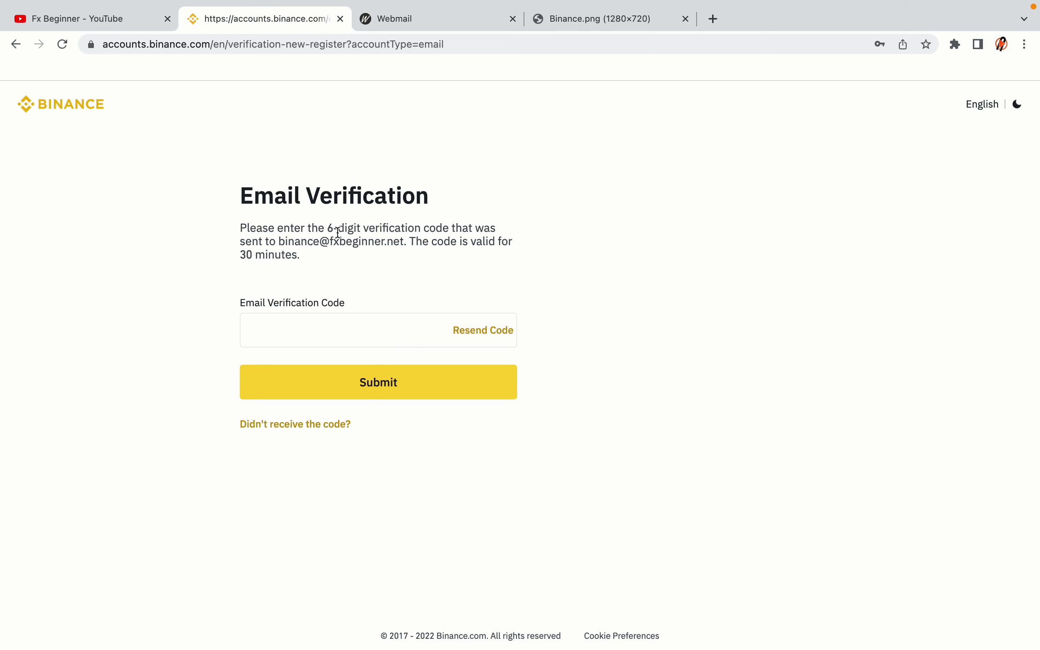
pyautogui.click(317, 327)
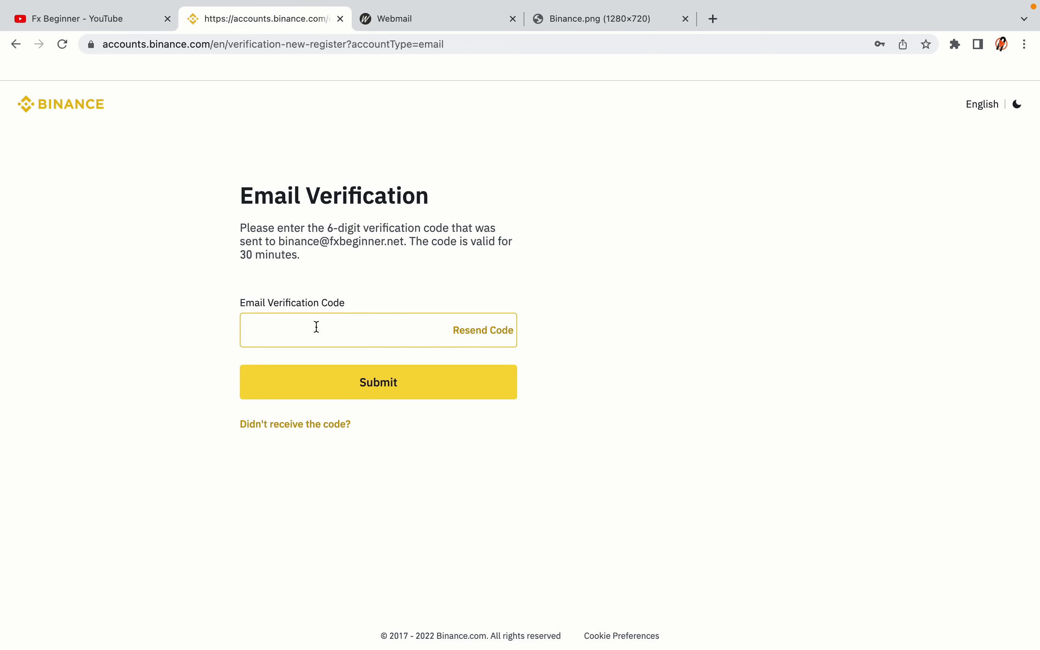
pyautogui.press('super+v')
pyautogui.click(184, 312)
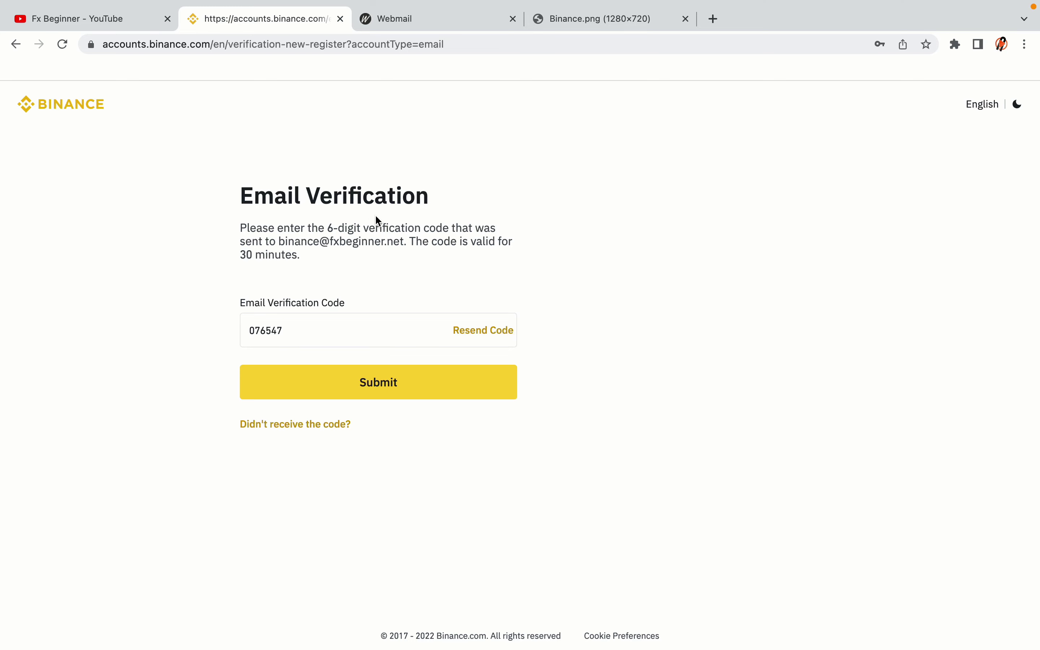
pyautogui.click(481, 396)
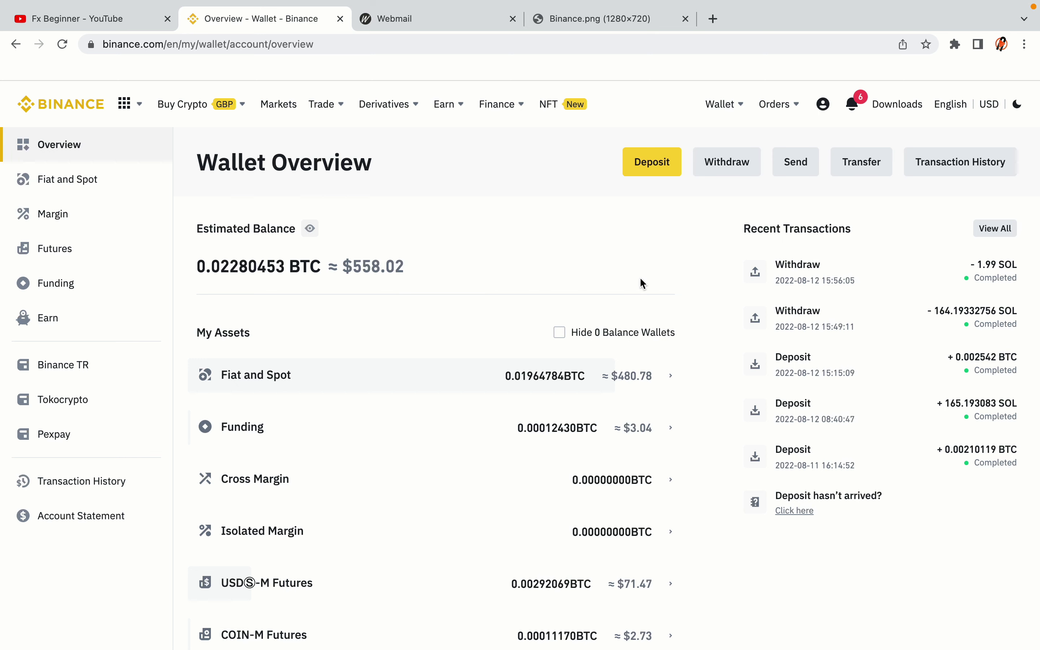
# Step: Browse the Wallet Overview and the Buy Crypto and Trade menus, then return to the Binance homepage
pyautogui.scroll(-6, 640, 279)
pyautogui.scroll(6, 641, 284)
pyautogui.moveTo(244, 117)
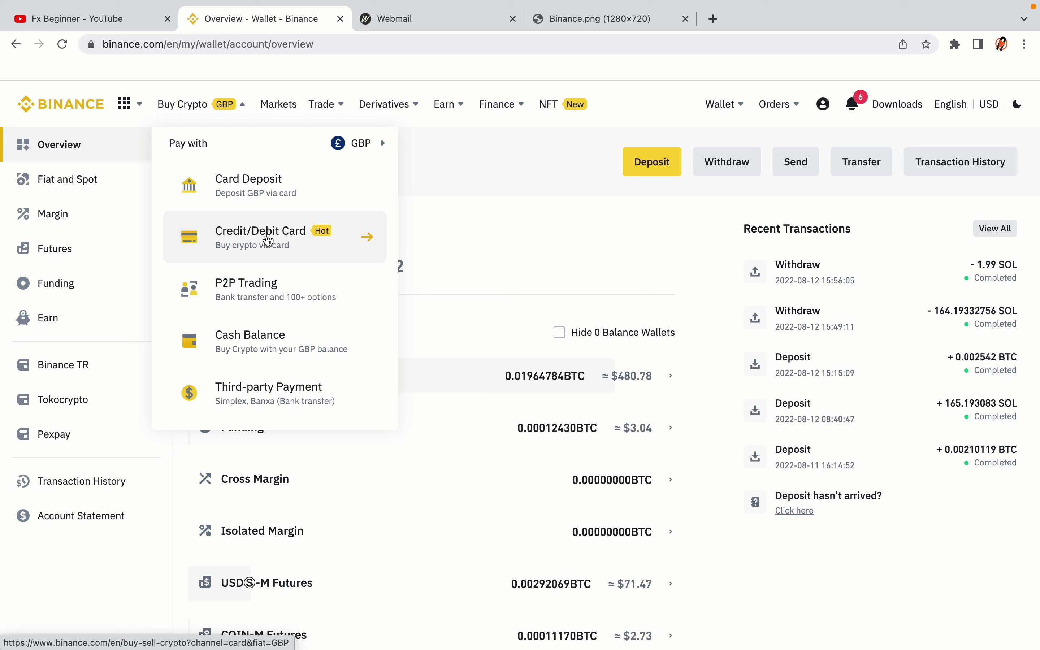
pyautogui.moveTo(322, 107)
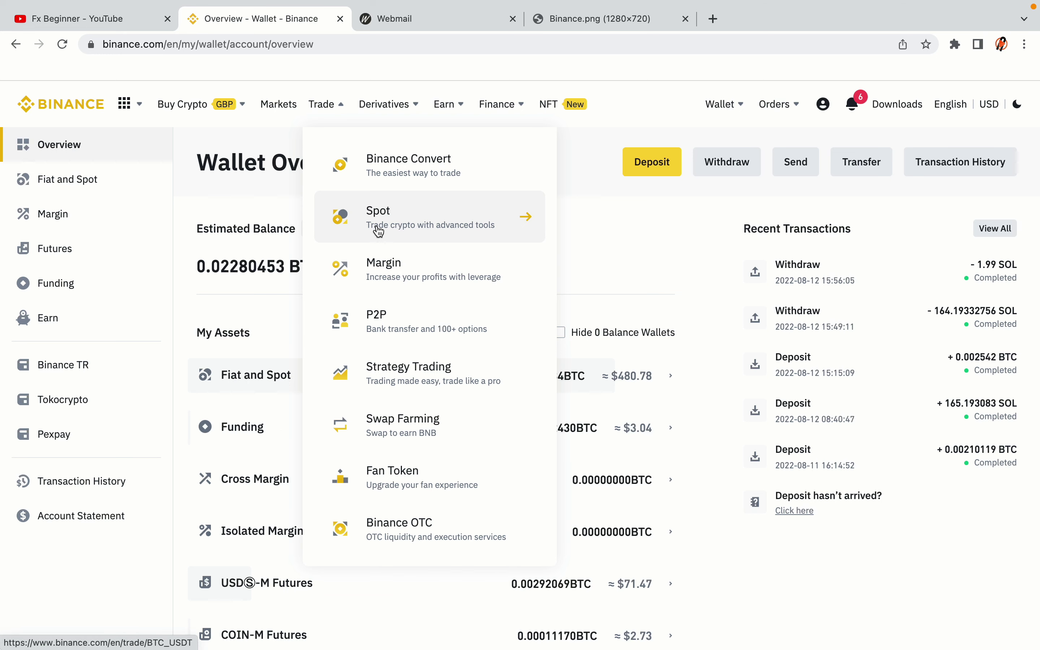
pyautogui.click(69, 99)
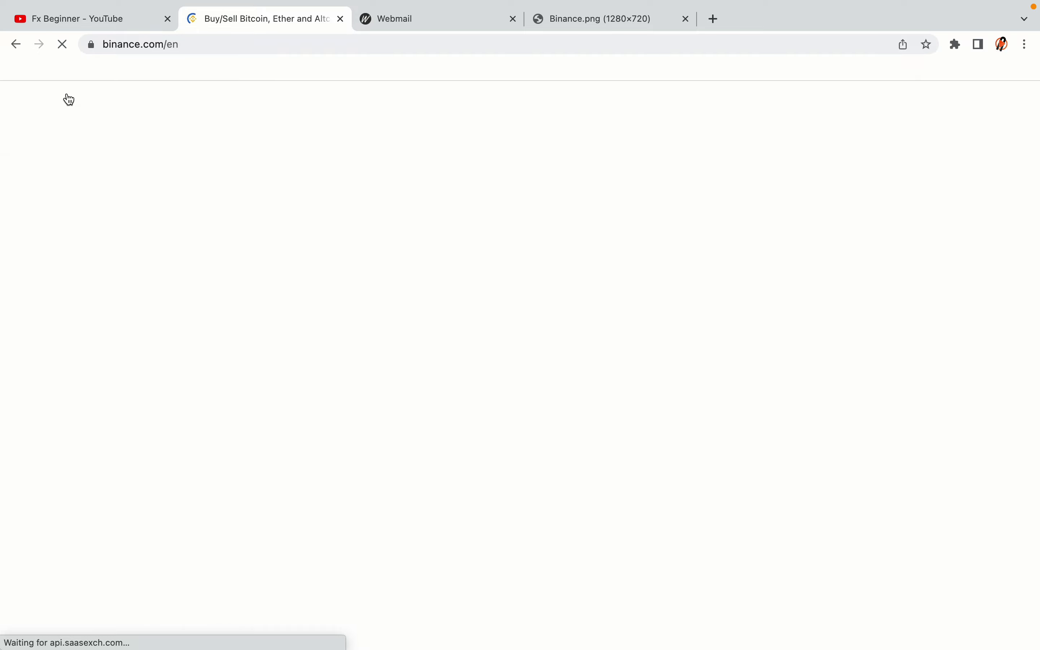